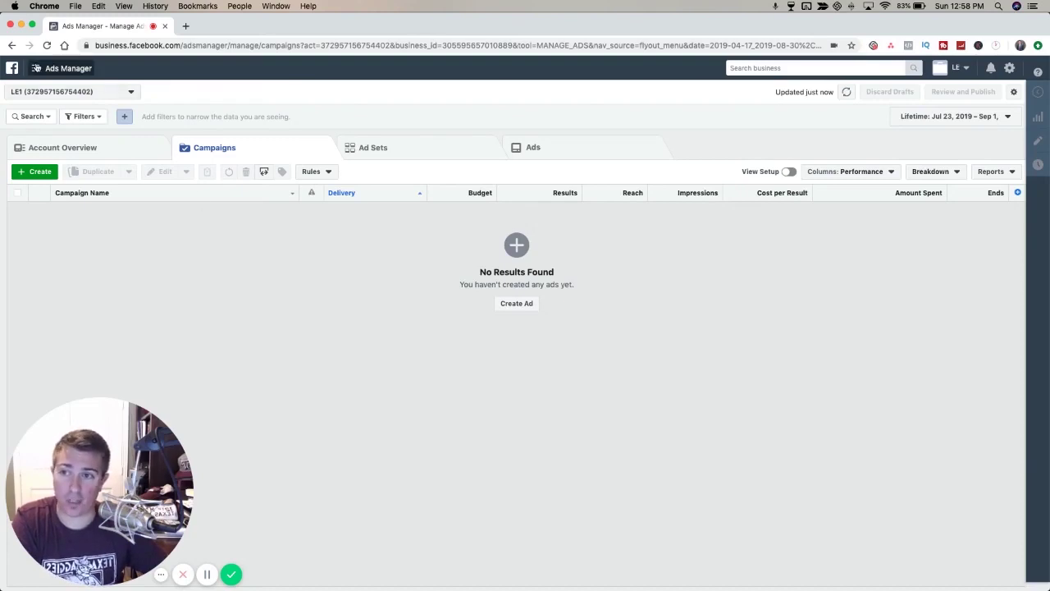
- Go to the Asset Library Audiences page and scroll through the existing lookalike and custom audiences
click(36, 69)
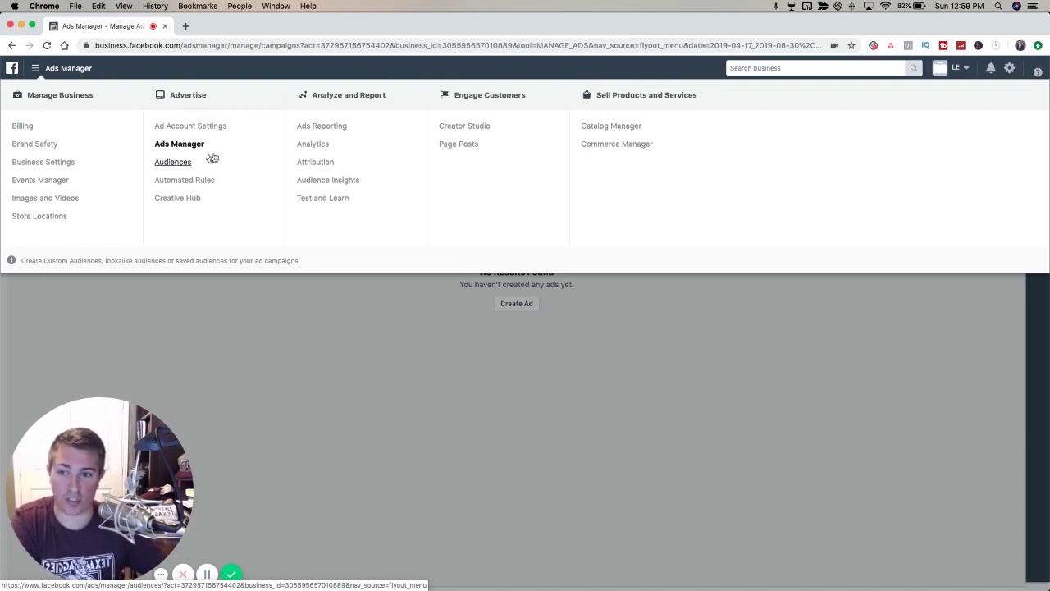
click(181, 164)
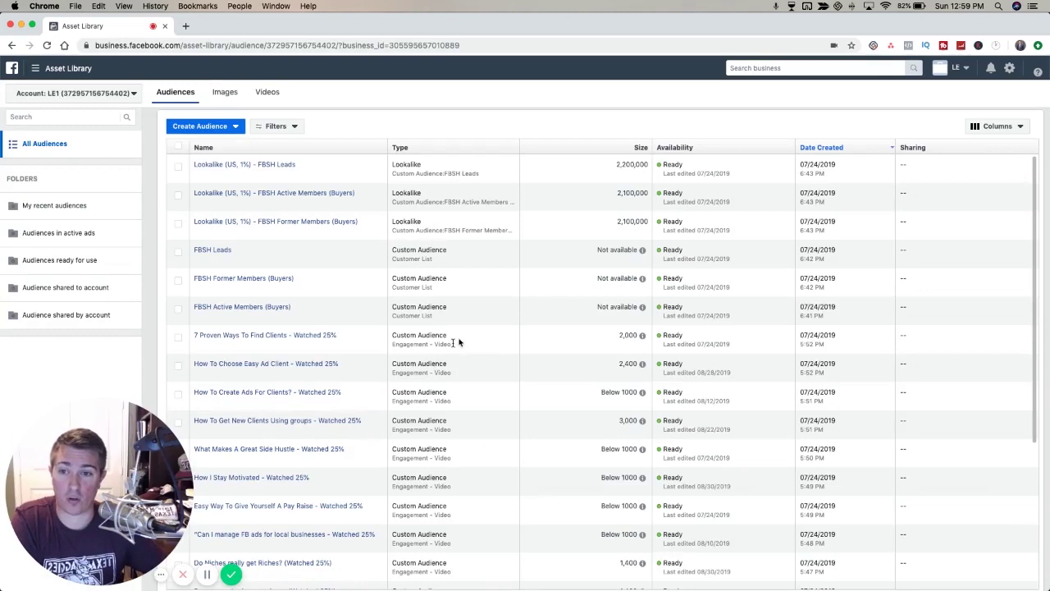
scroll(265, 397, down, 5)
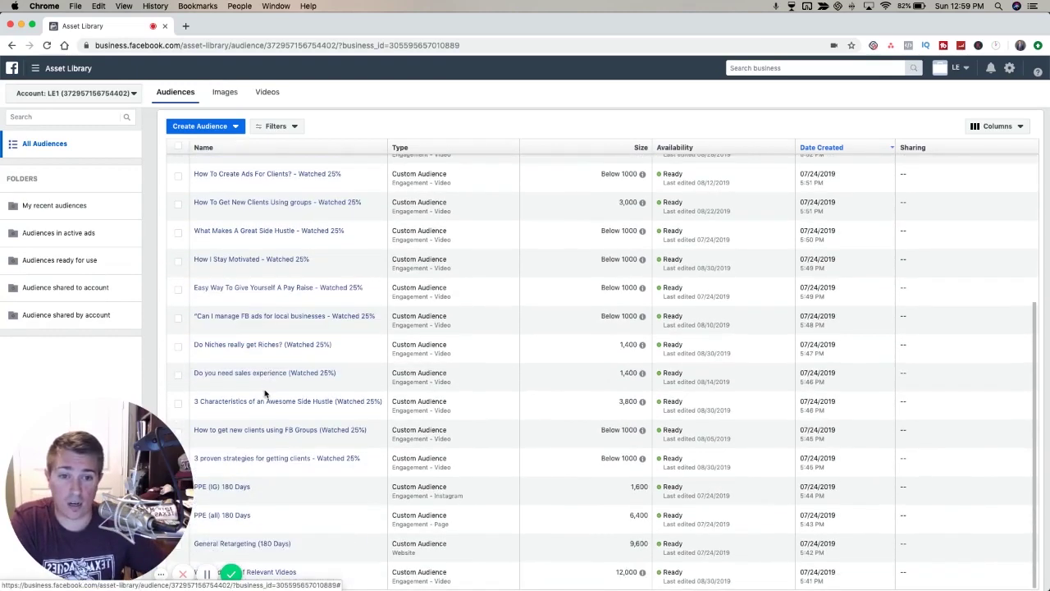
scroll(271, 386, up, 4)
scroll(276, 374, up, 2)
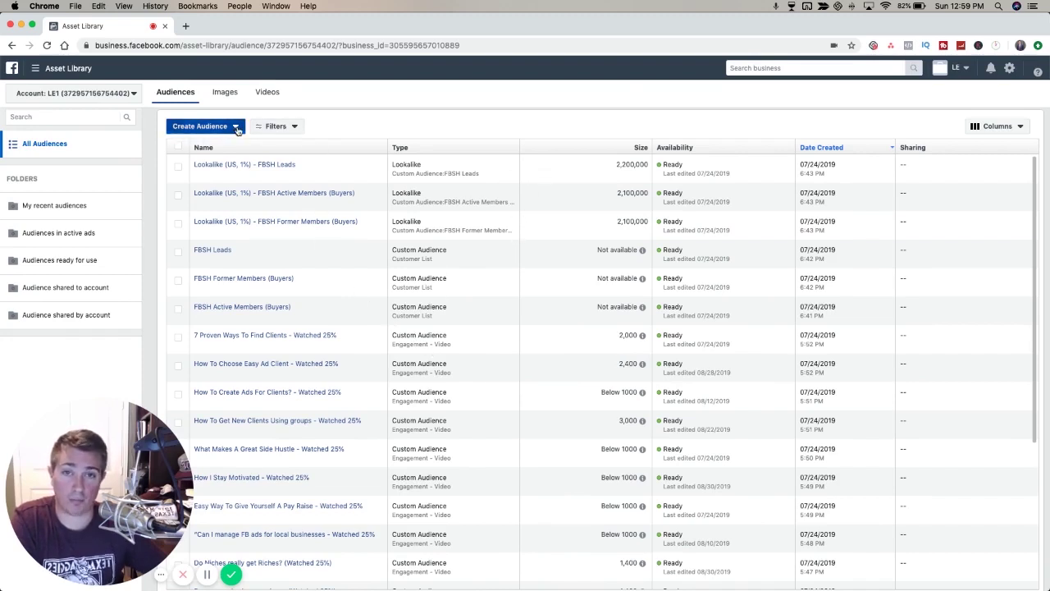
click(237, 128)
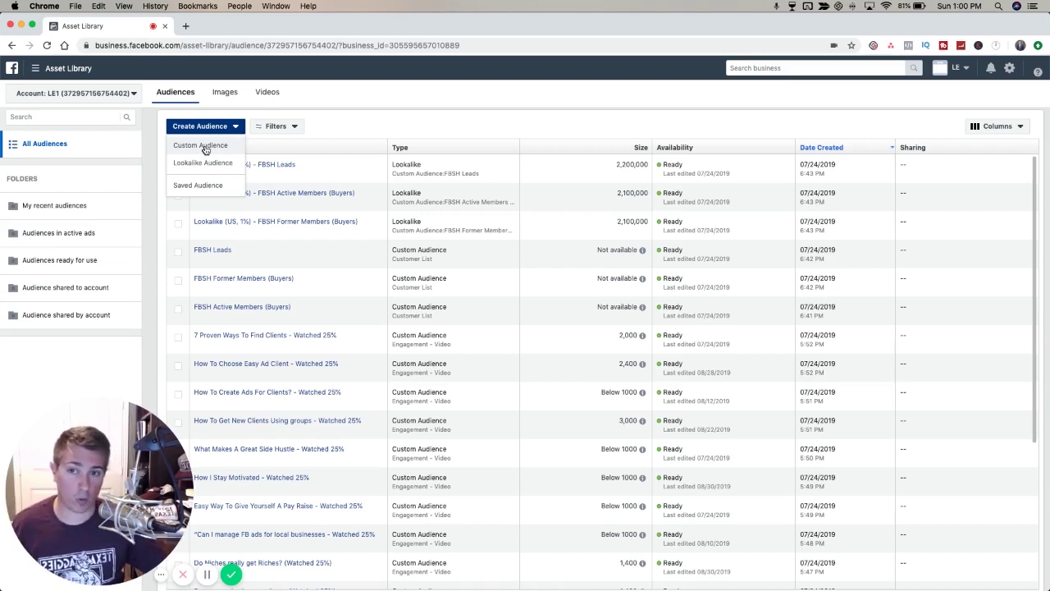
click(203, 145)
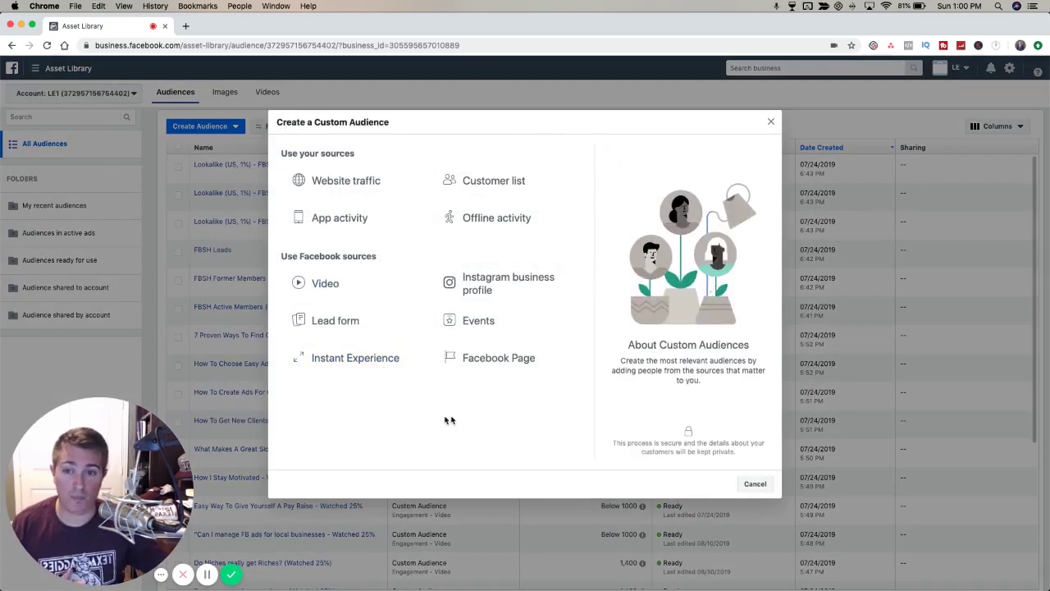
click(344, 183)
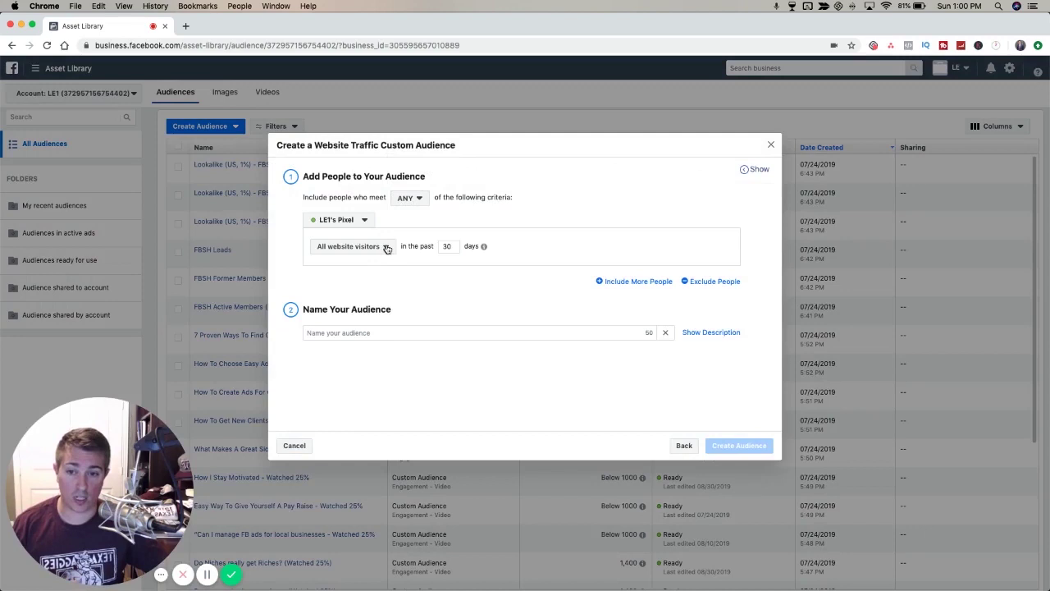
click(369, 249)
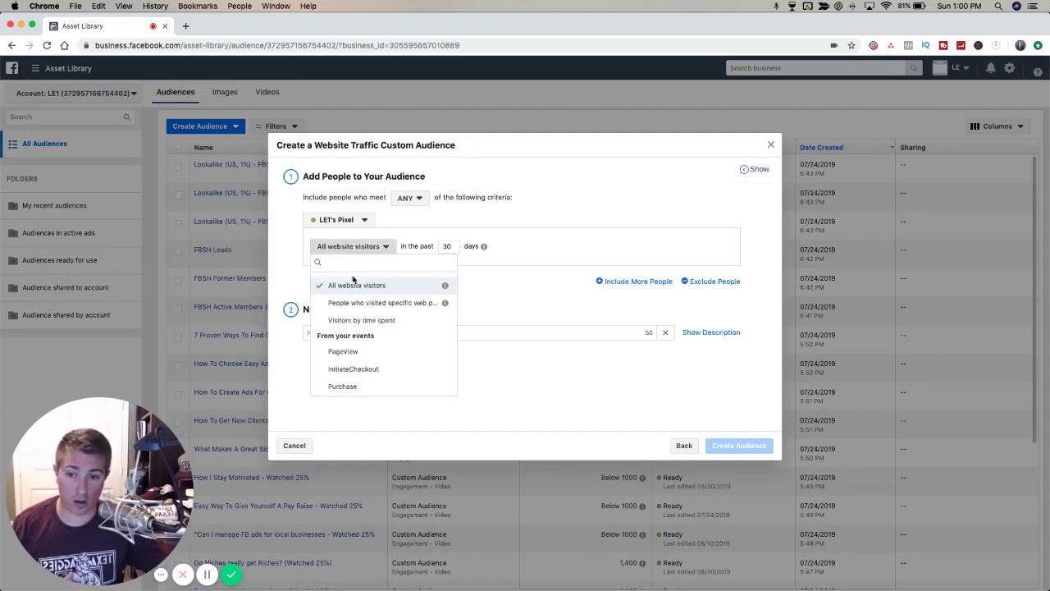
click(358, 305)
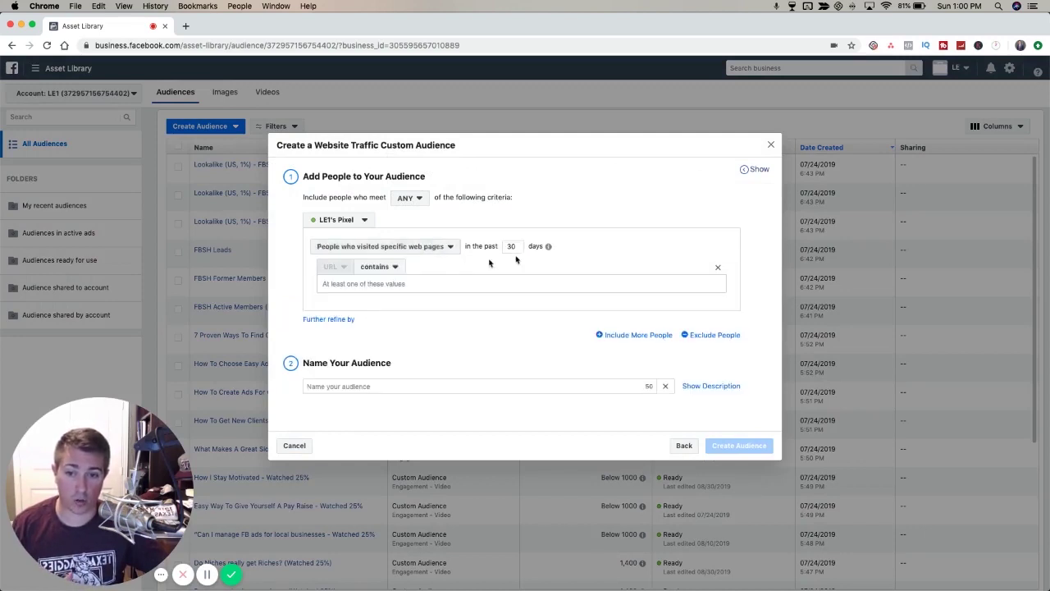
click(412, 282)
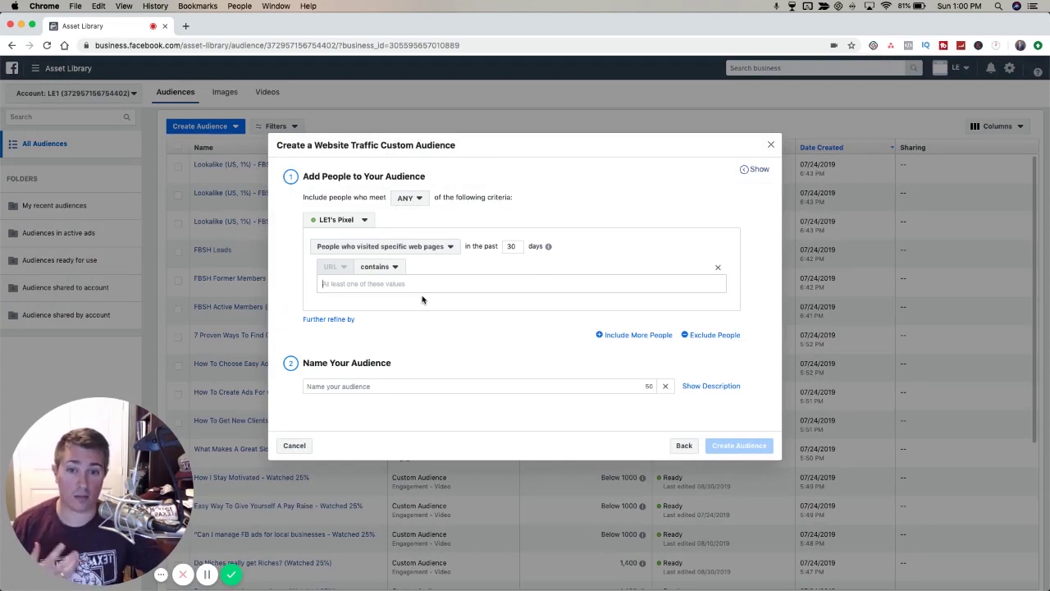
click(297, 447)
click(208, 123)
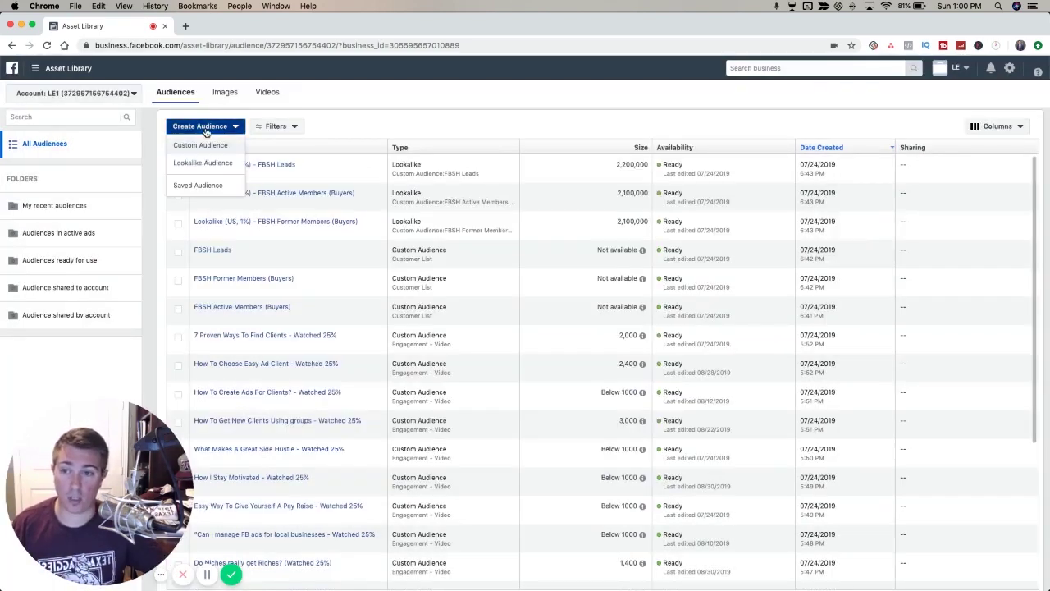
click(202, 144)
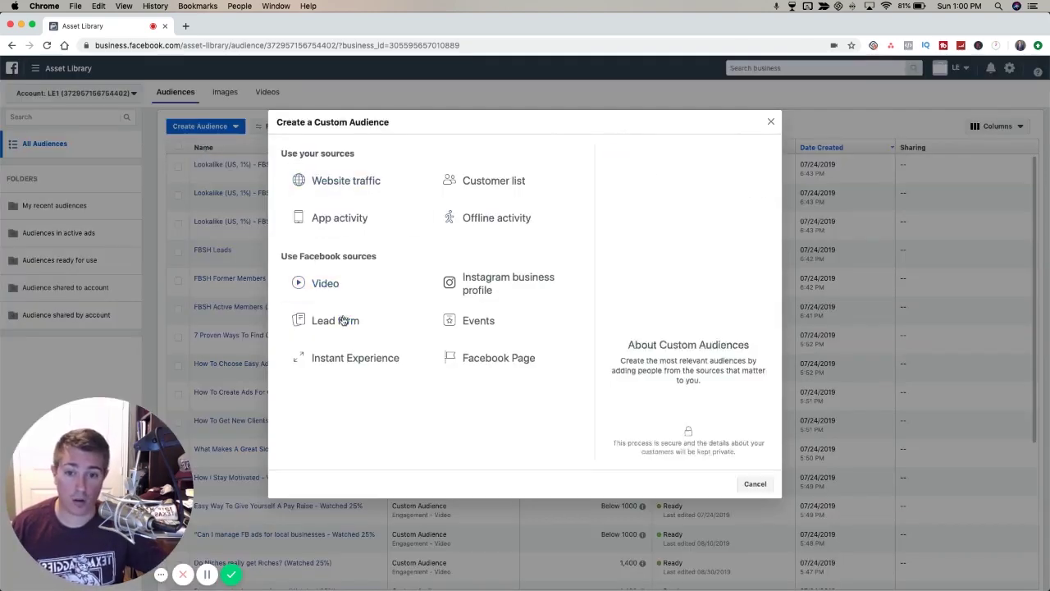
click(492, 357)
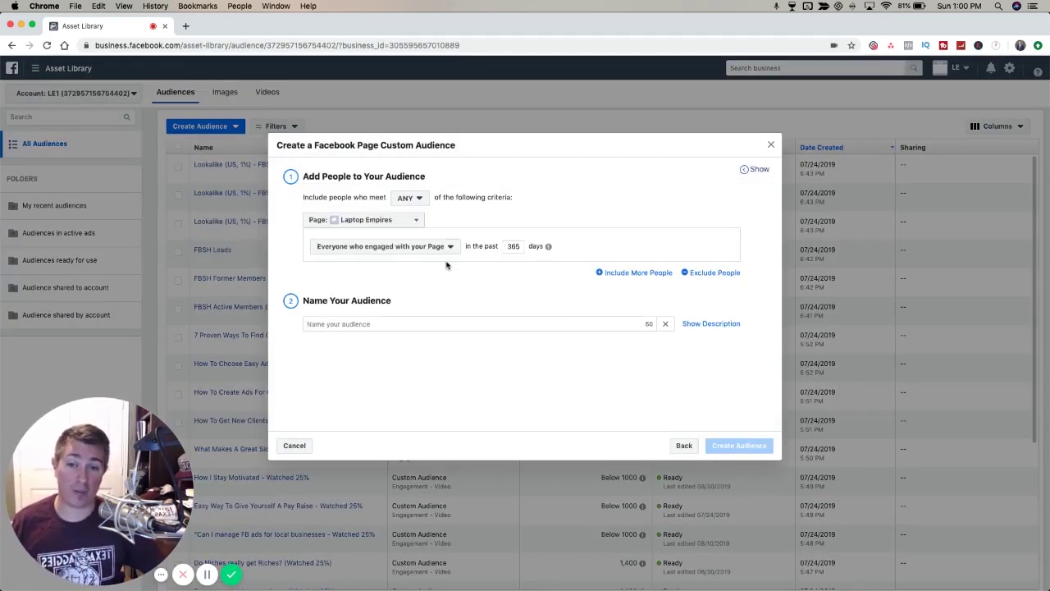
click(447, 247)
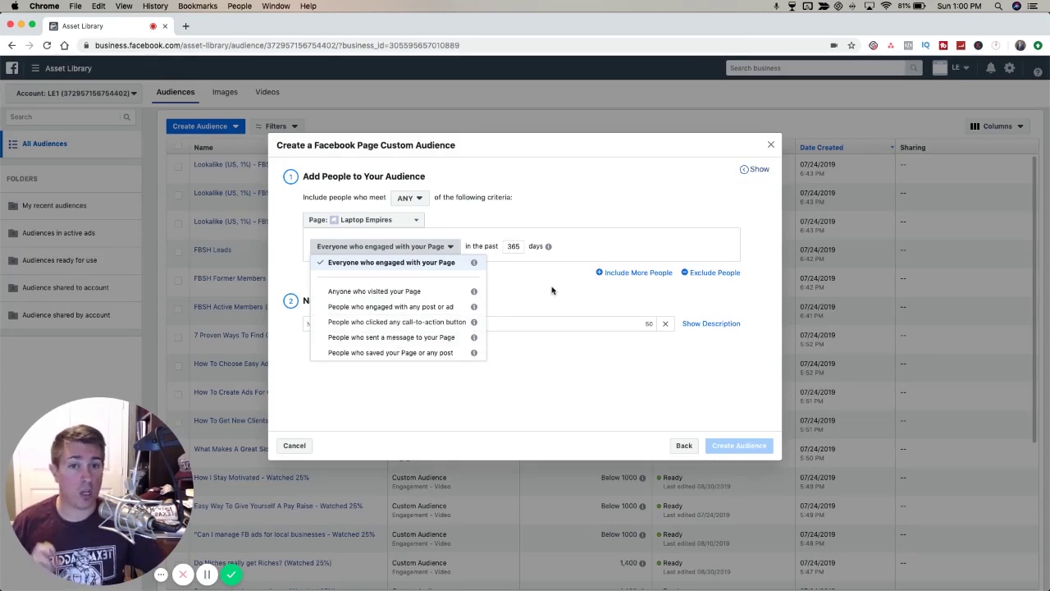
click(351, 114)
click(770, 146)
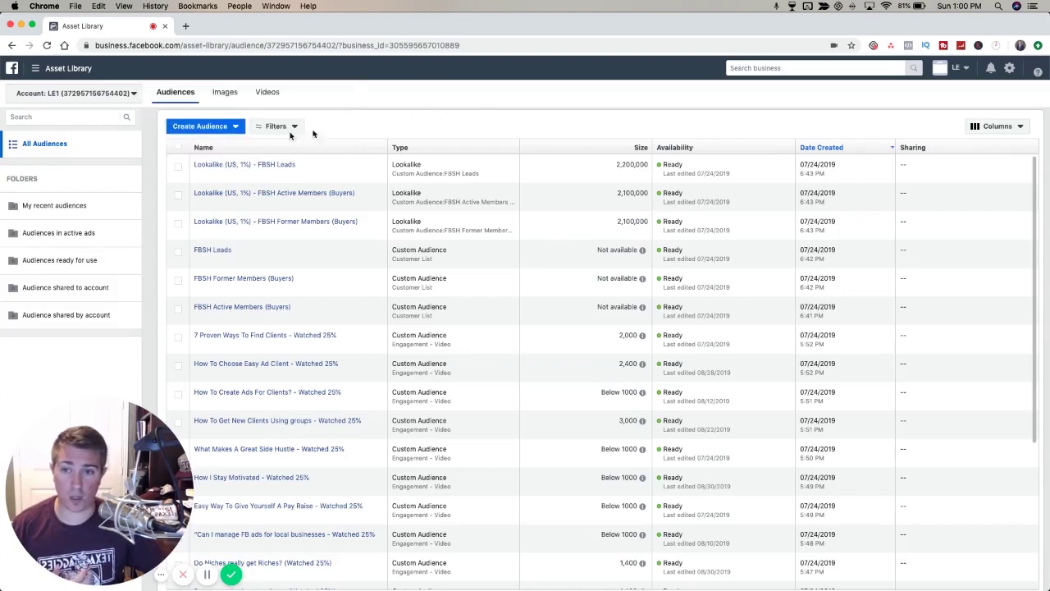
click(205, 127)
click(205, 146)
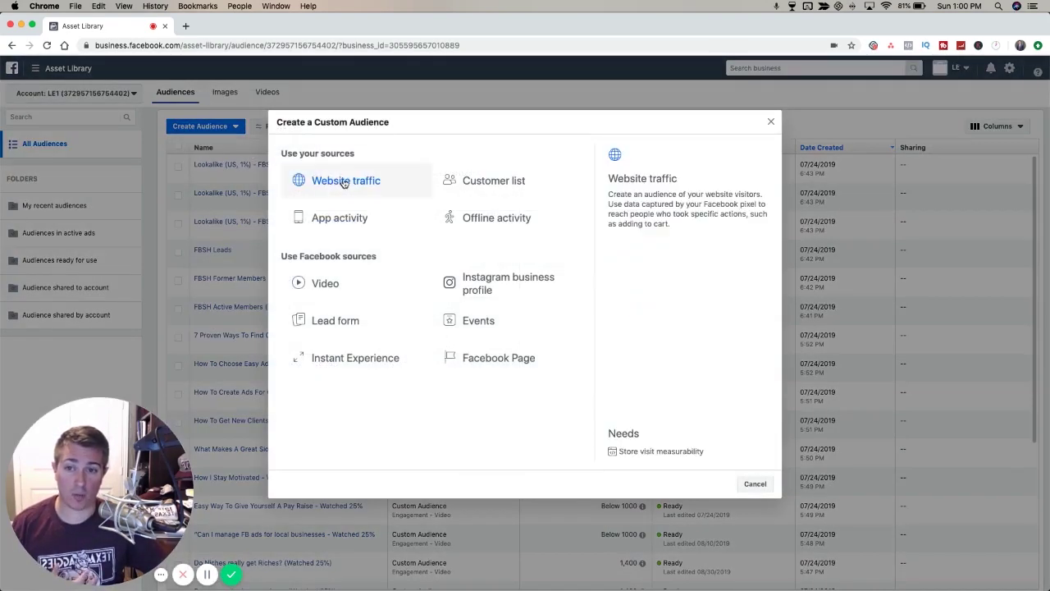
click(485, 180)
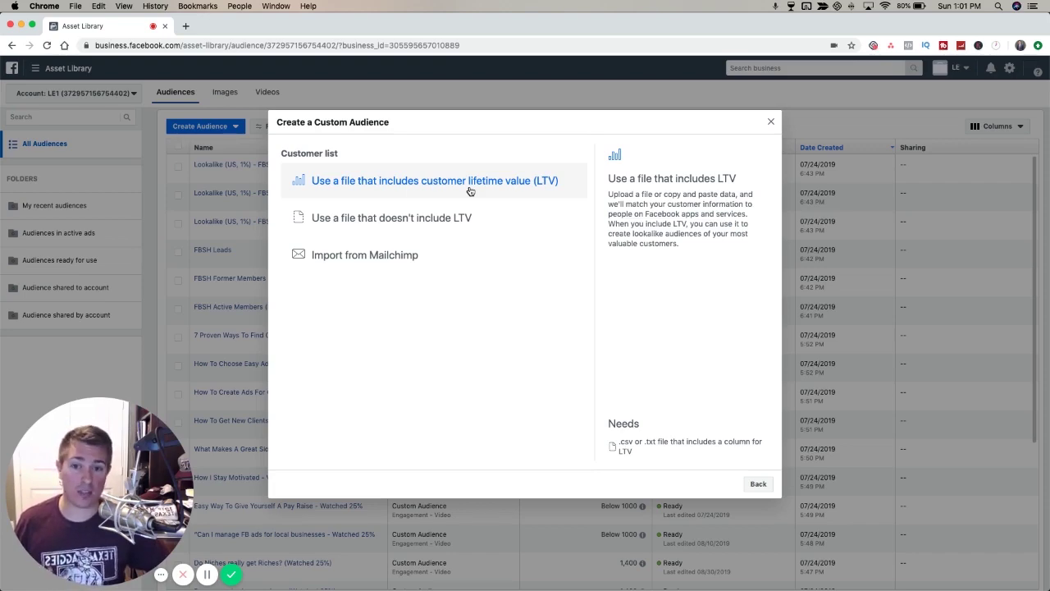
click(440, 221)
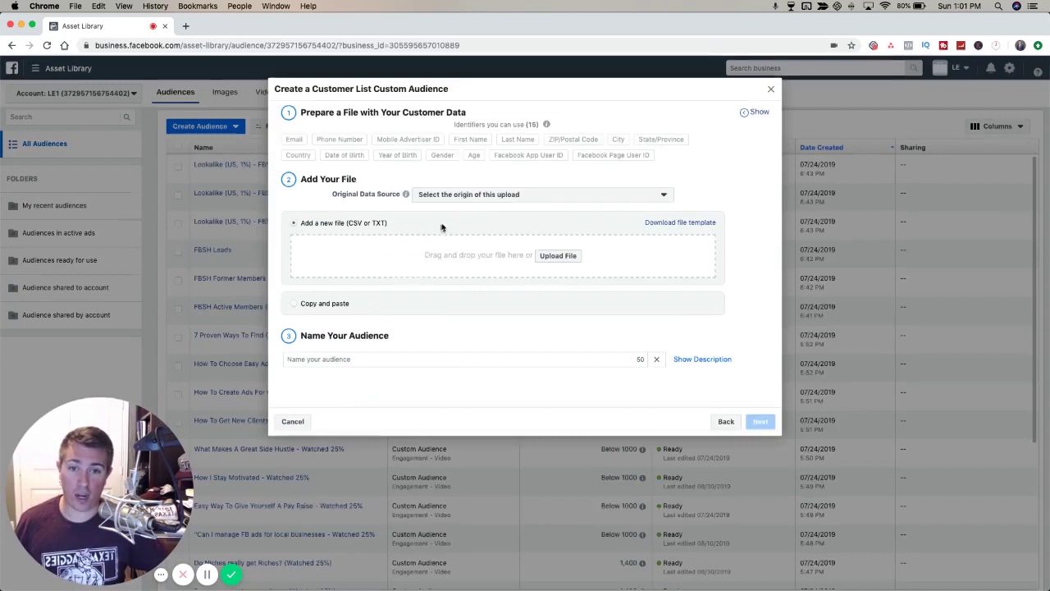
click(571, 259)
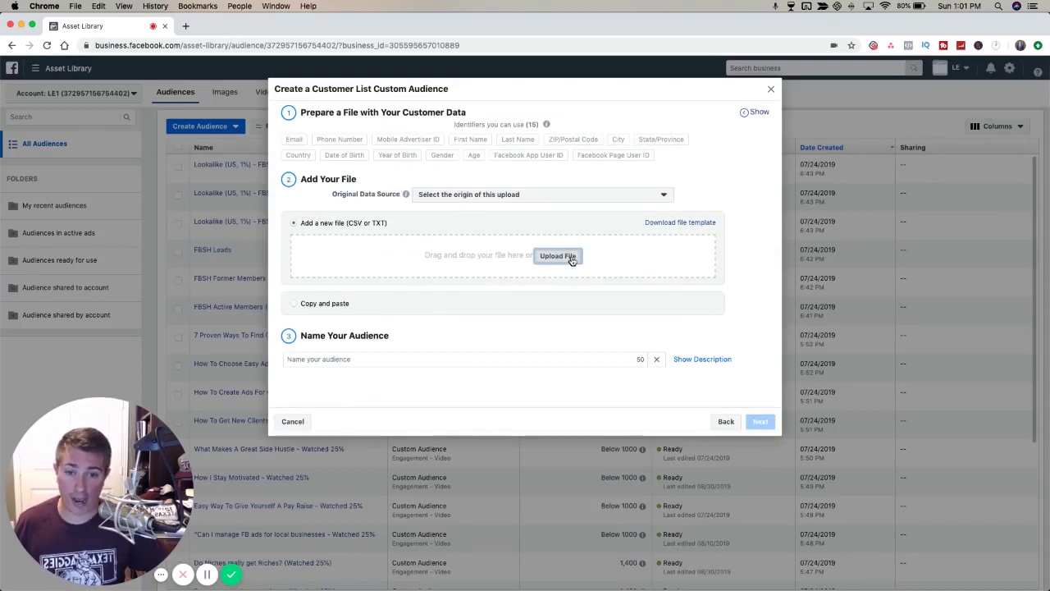
click(687, 258)
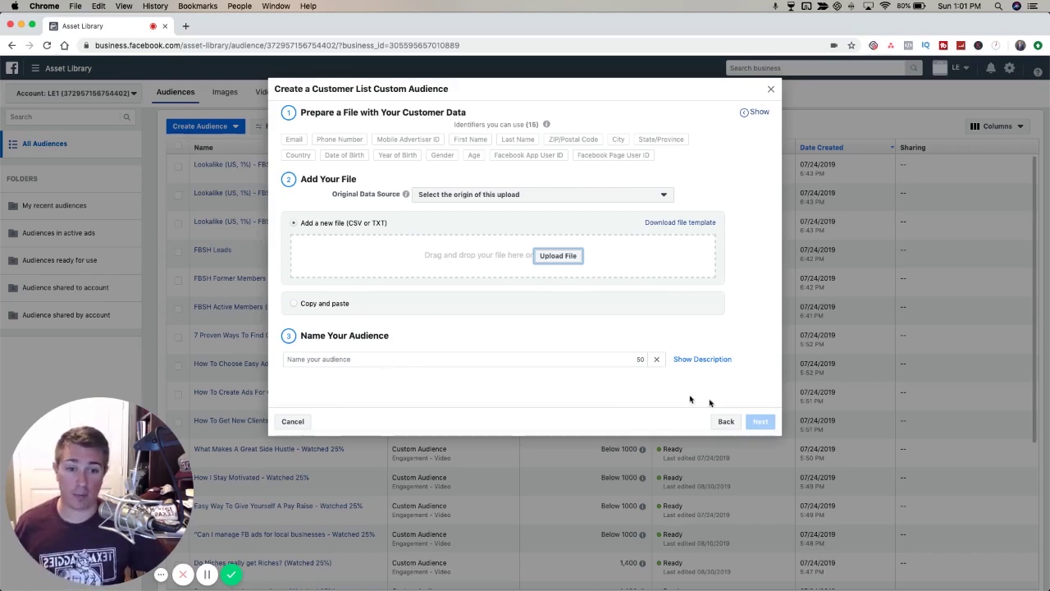
click(771, 87)
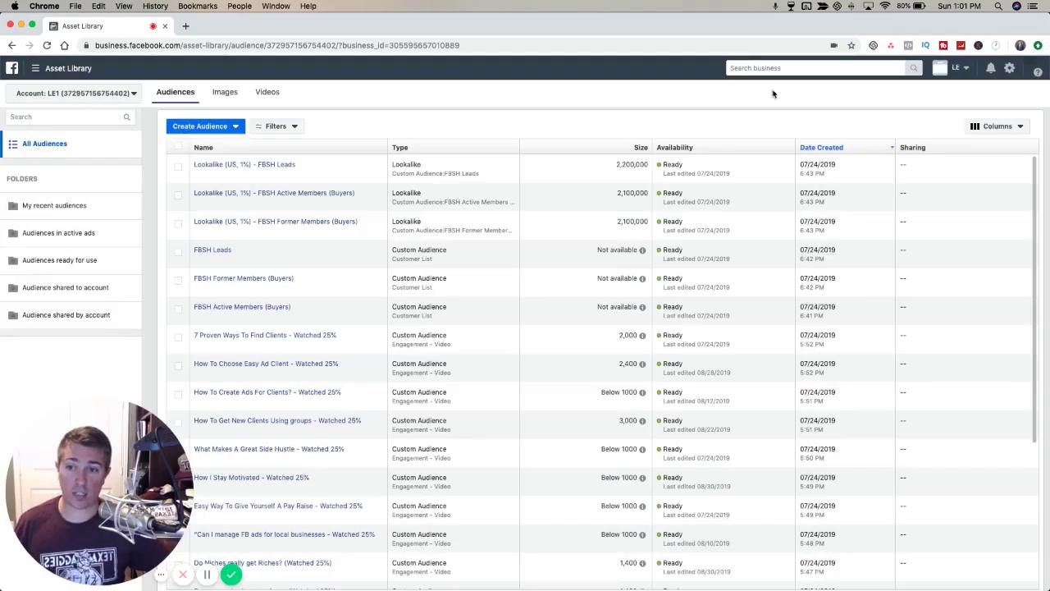
- Start a new lookalike audience using FBSH Active Members (Buyers) from Other Sources as its source
click(213, 130)
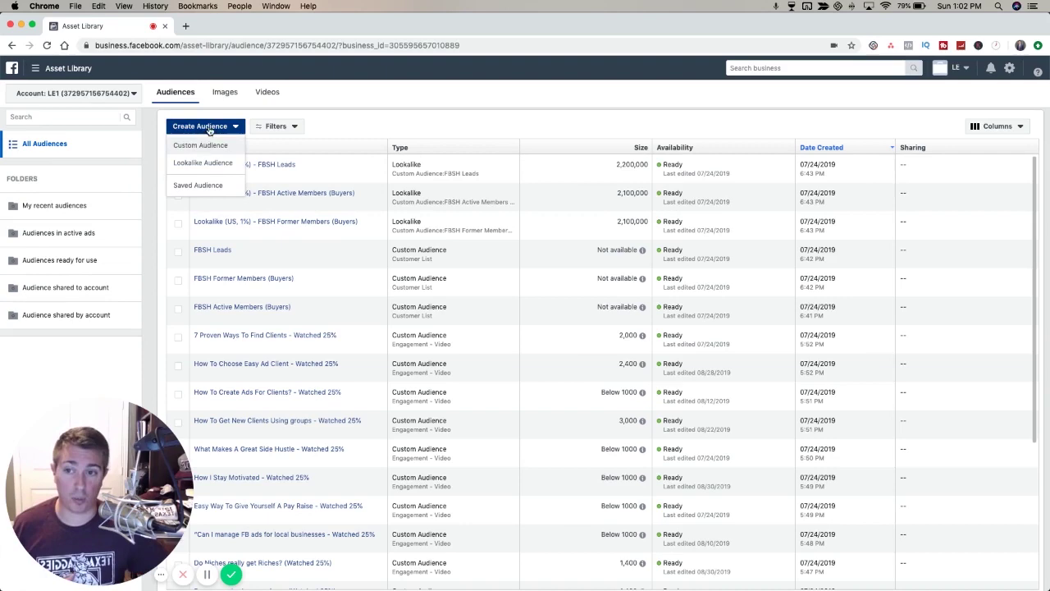
click(205, 164)
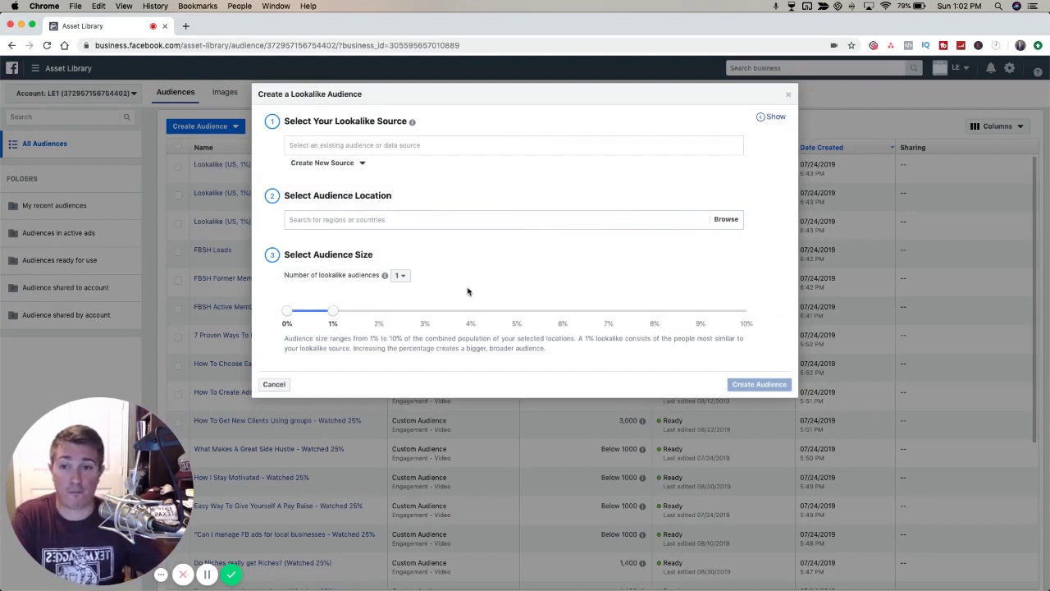
click(343, 144)
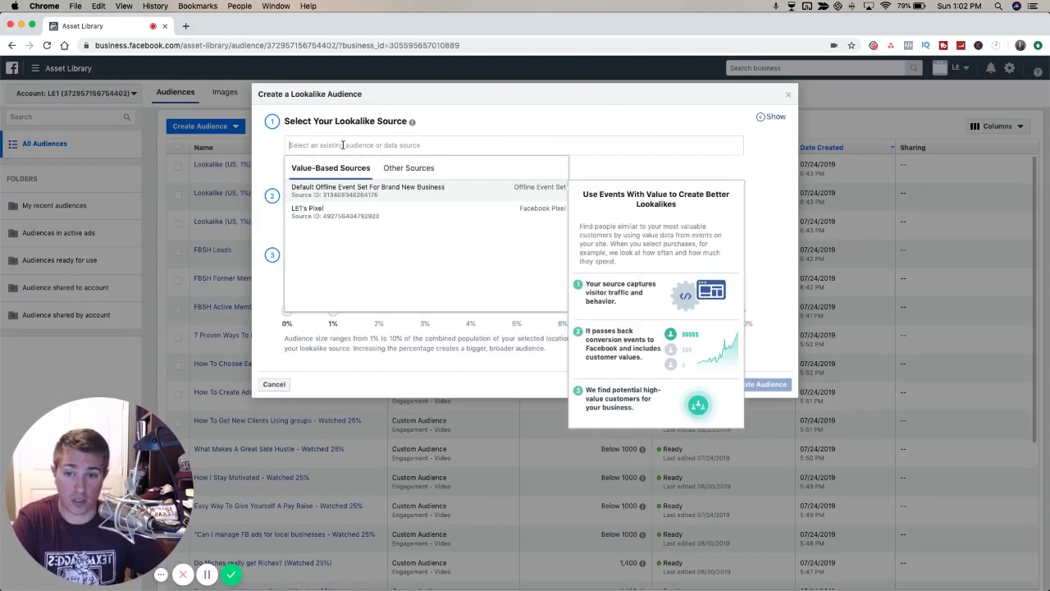
click(419, 173)
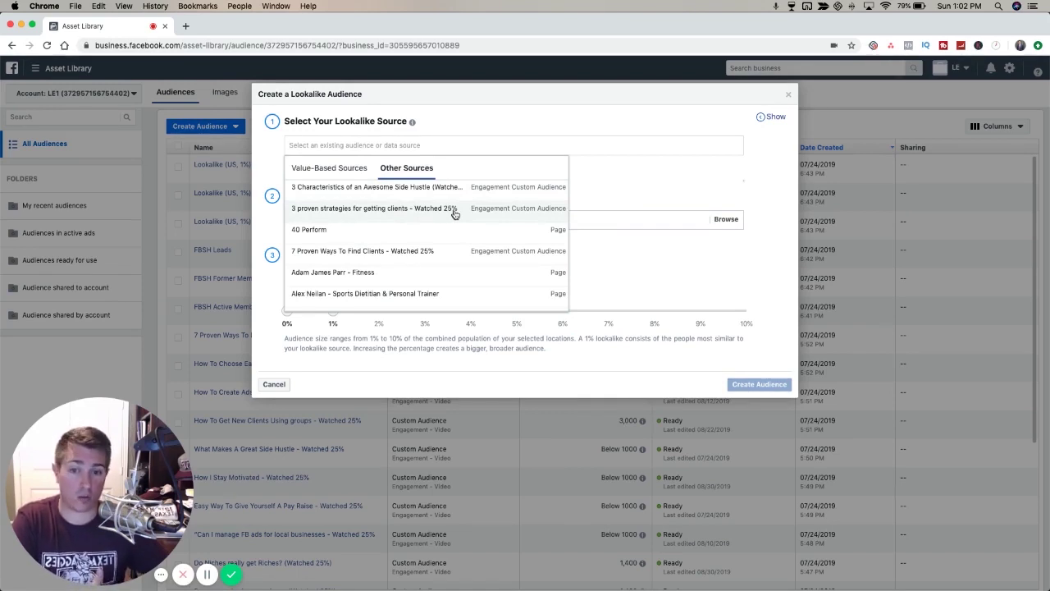
scroll(454, 213, down, 5)
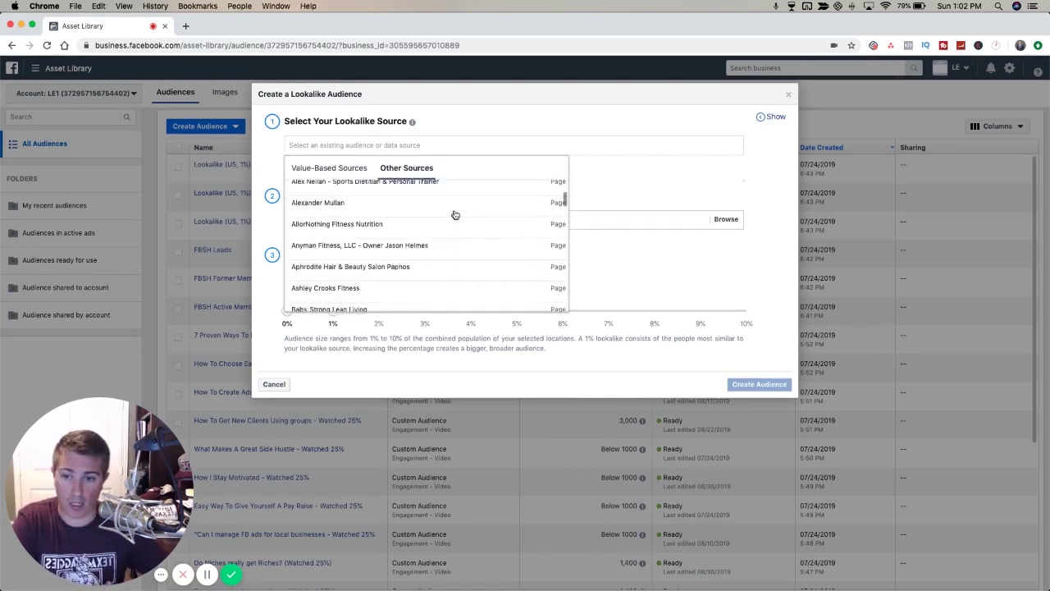
scroll(454, 213, down, 4)
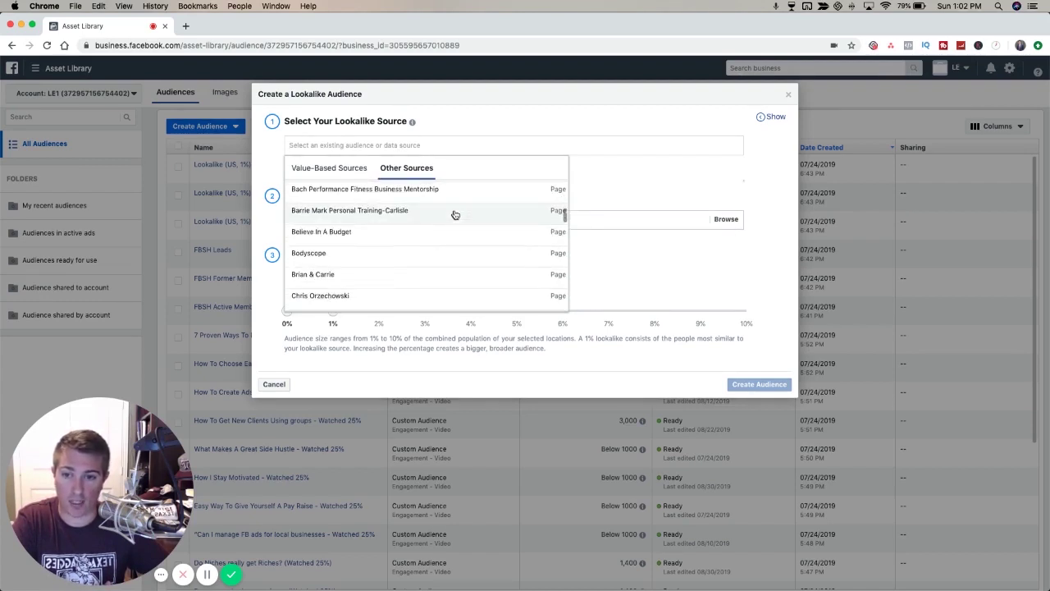
scroll(437, 264, down, 8)
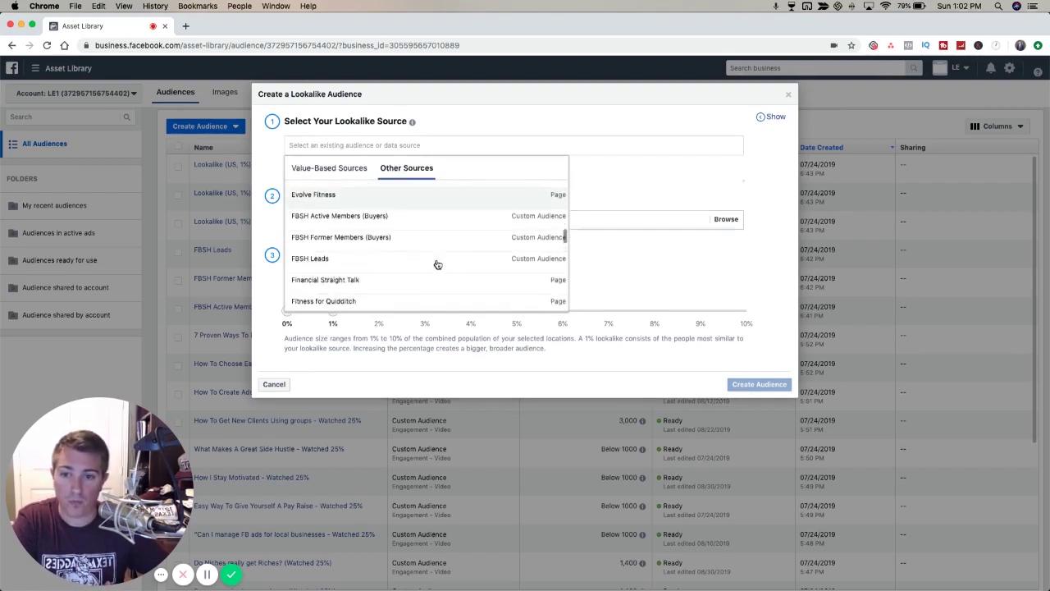
scroll(435, 262, up, 2)
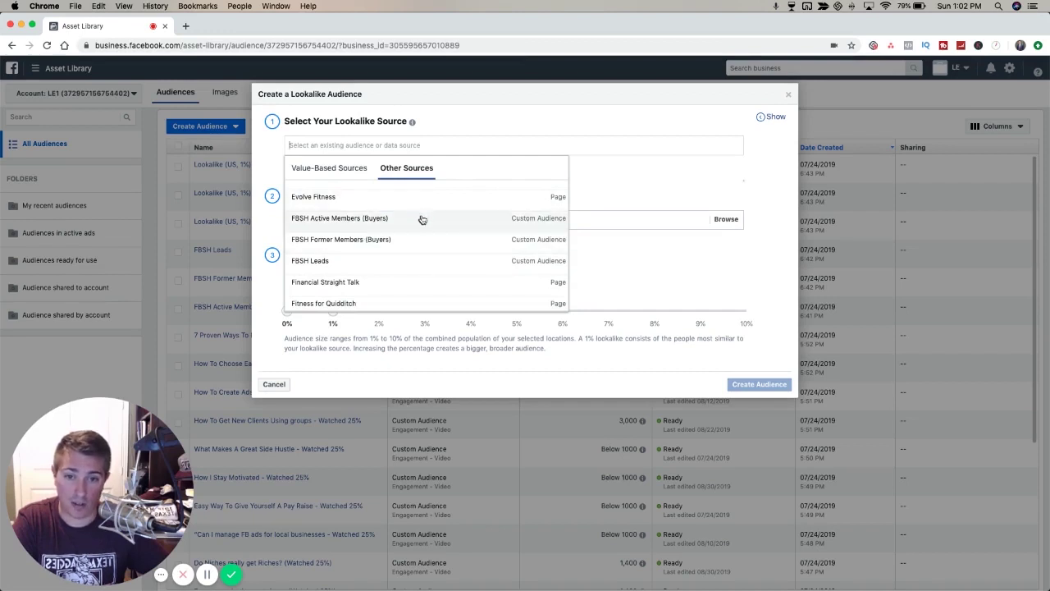
click(422, 219)
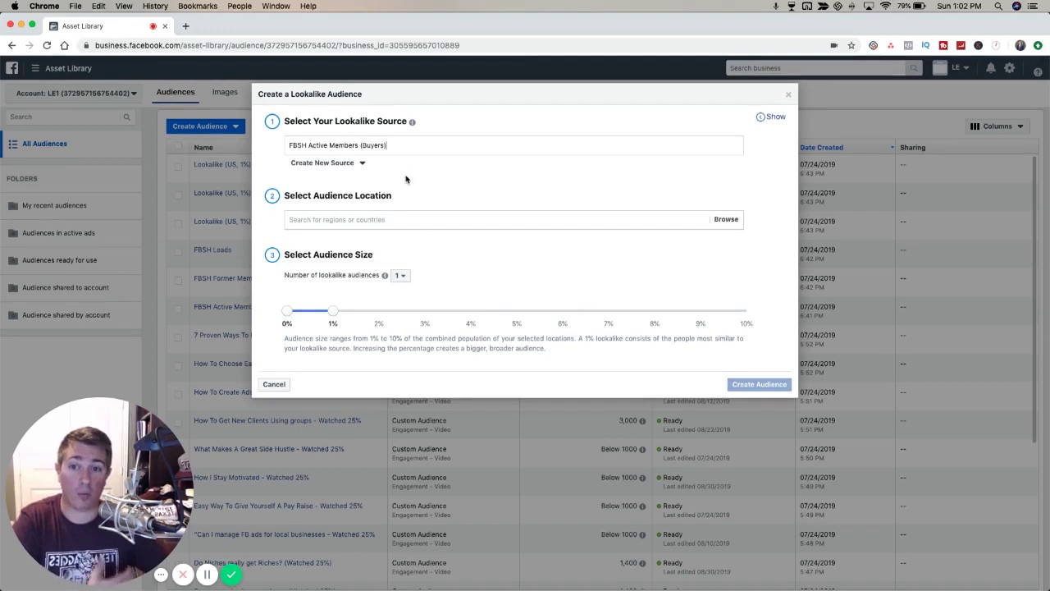
- Add United States and United Kingdom as the lookalike's audience locations via a 'united' search
click(353, 219)
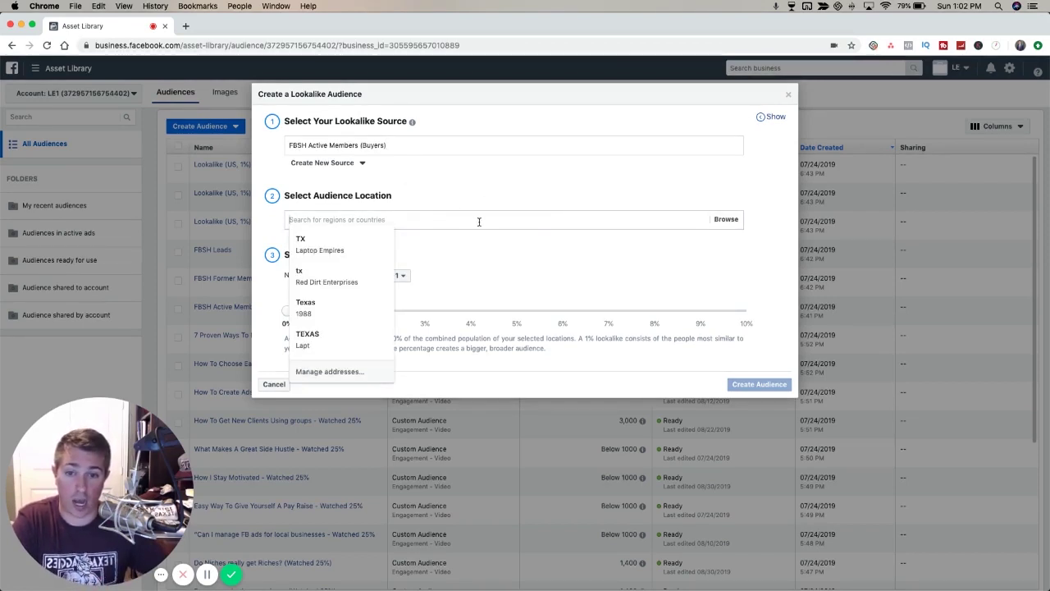
text(unite)
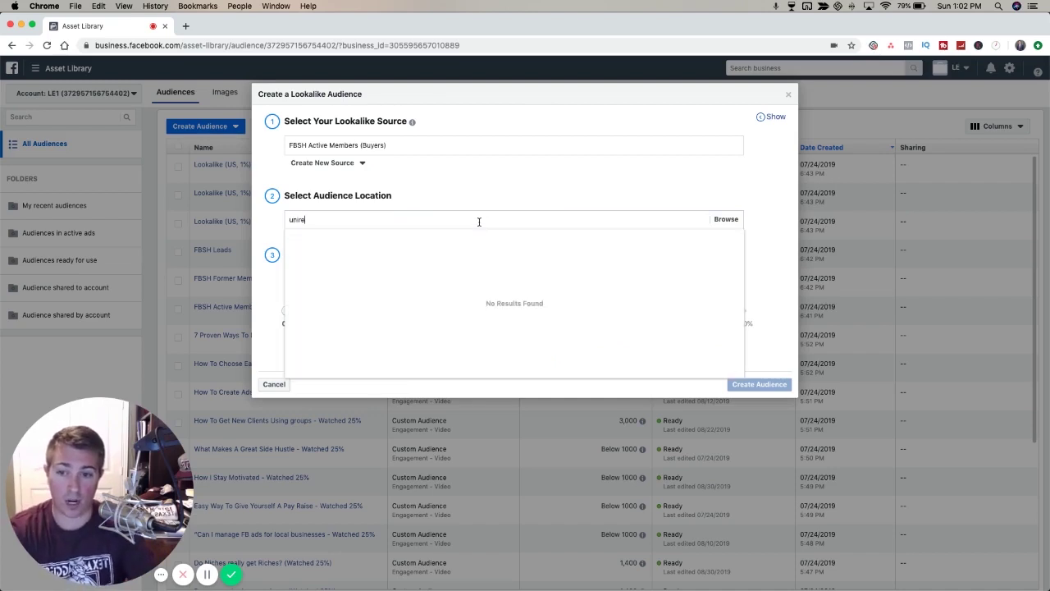
text(ed)
key(BackSpace)
key(BackSpace)
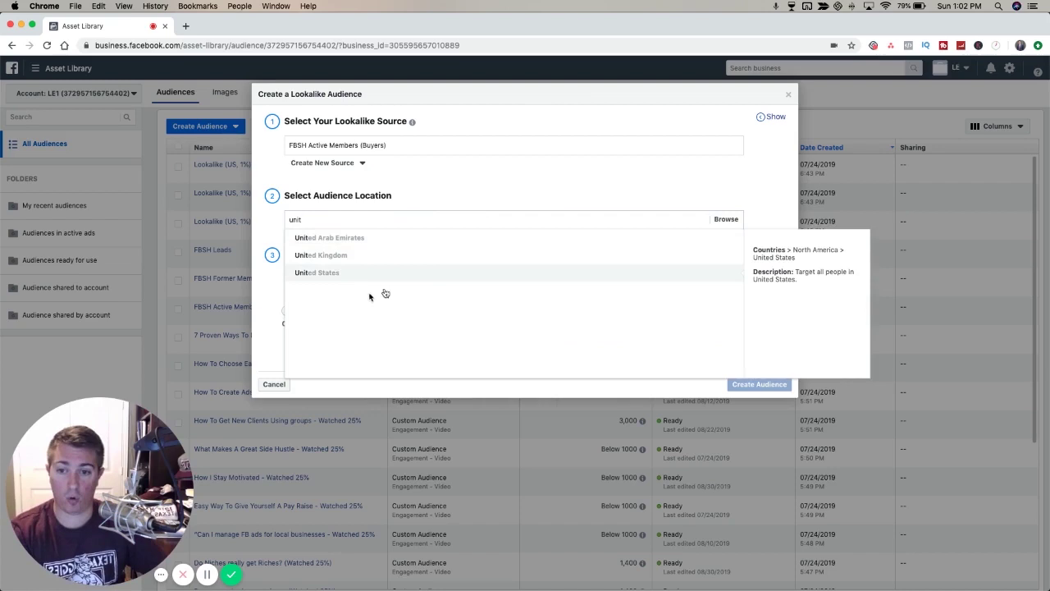
click(320, 272)
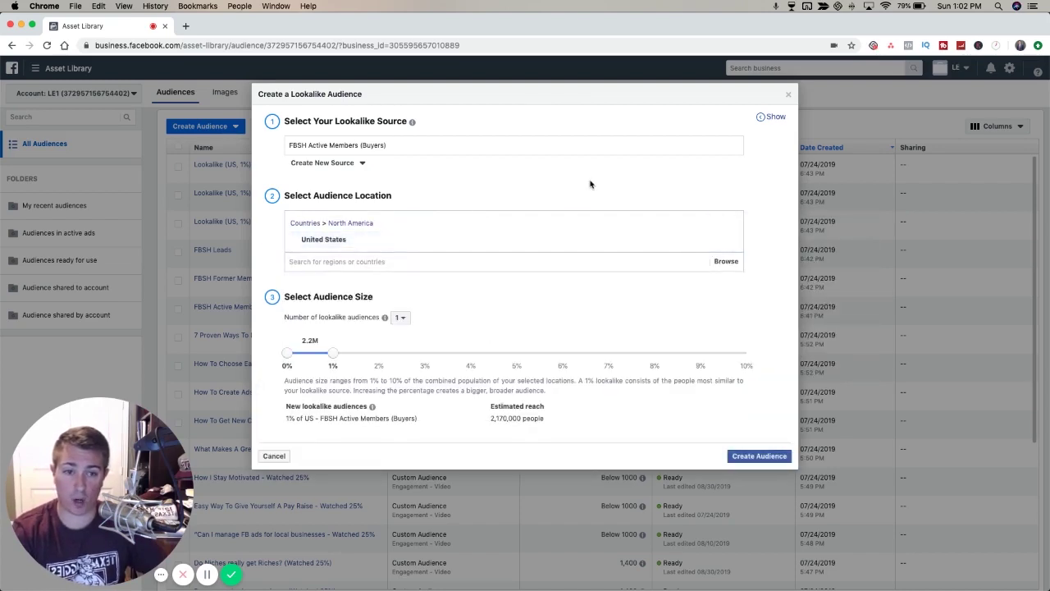
click(326, 262)
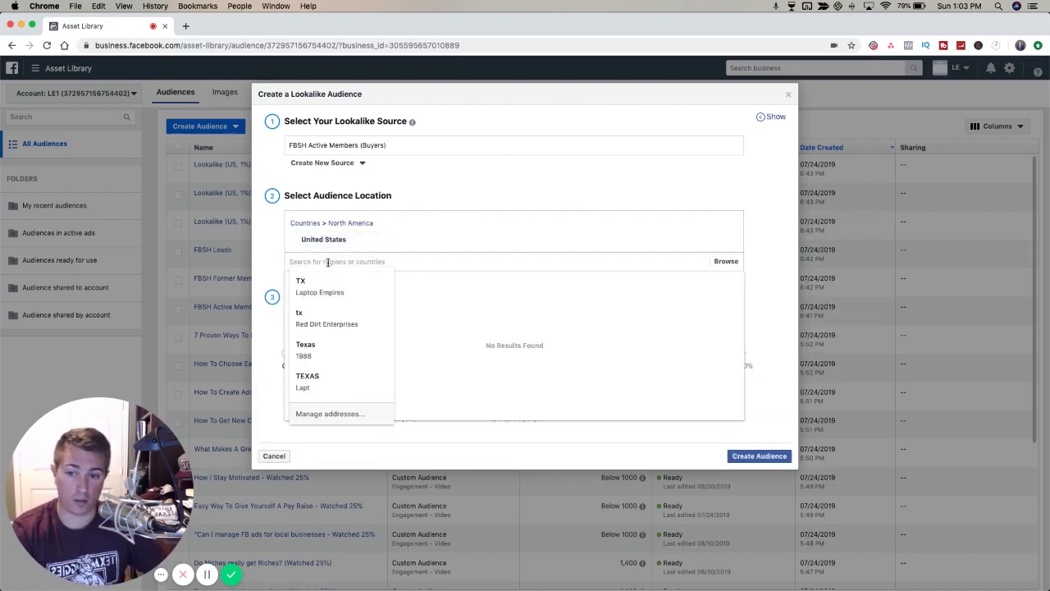
text(uni)
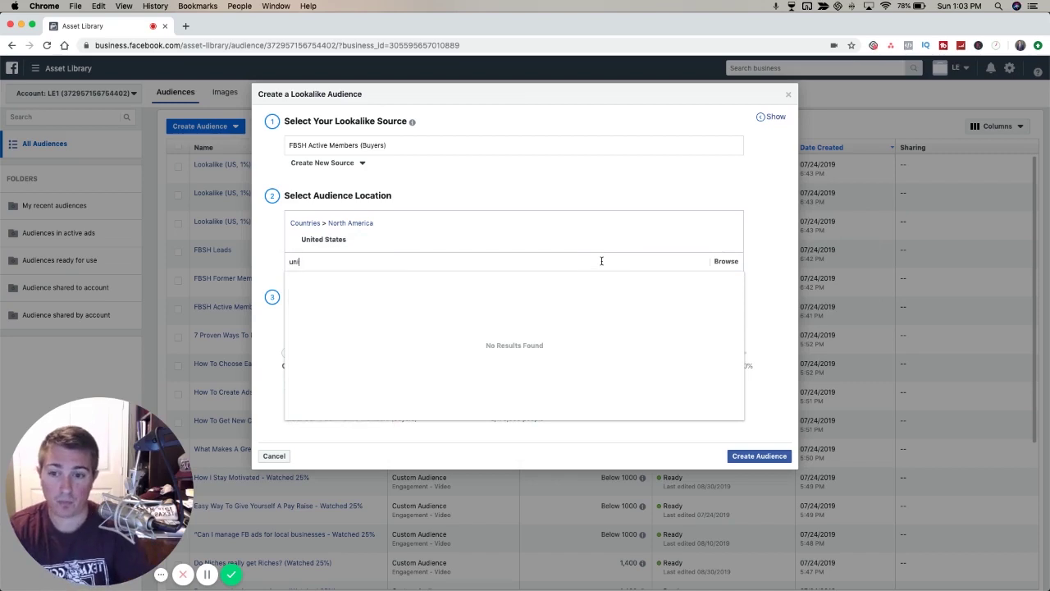
text(t)
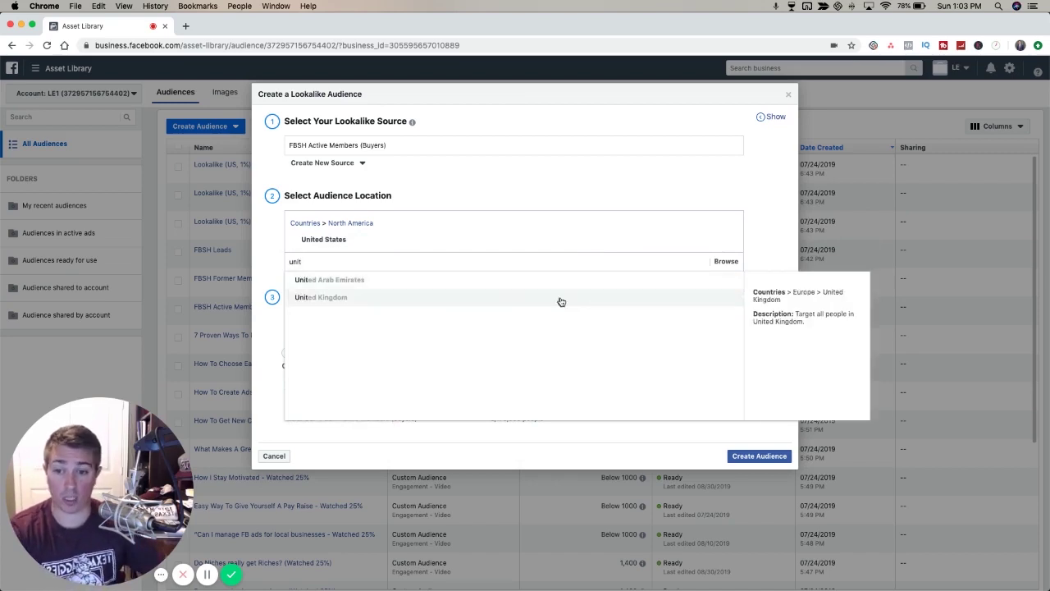
click(445, 300)
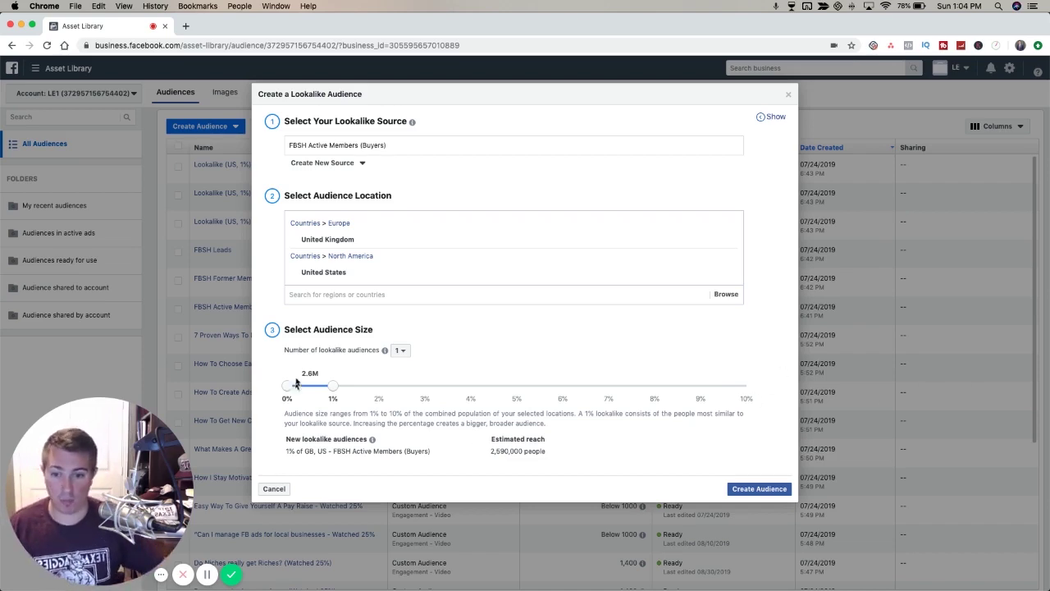
- Remove United States so only United Kingdom remains, keeping the size at 1% (about 418,000 people)
drag(331, 385, 753, 381)
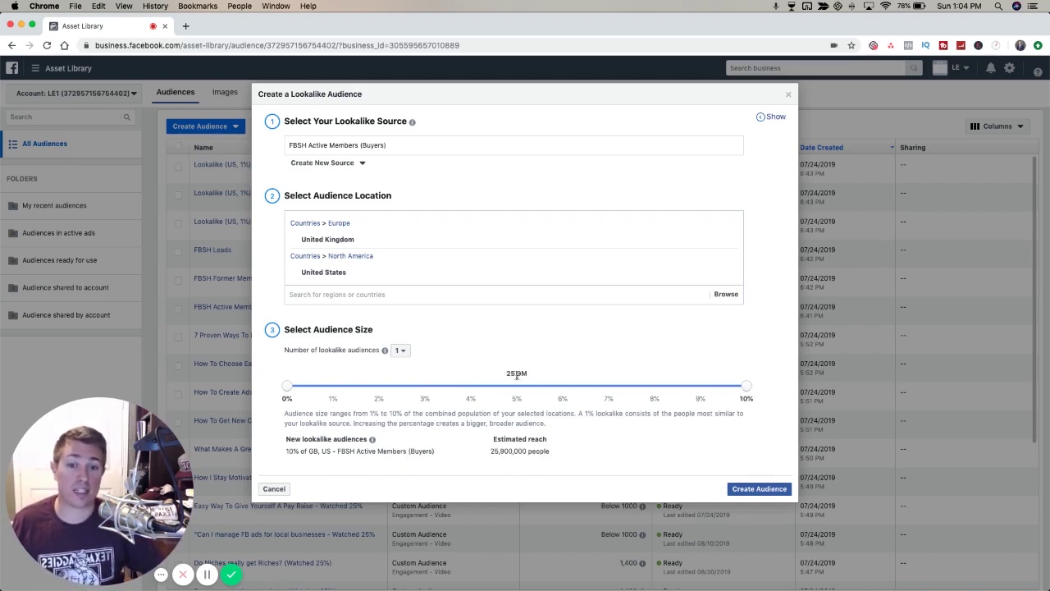
drag(753, 385, 356, 394)
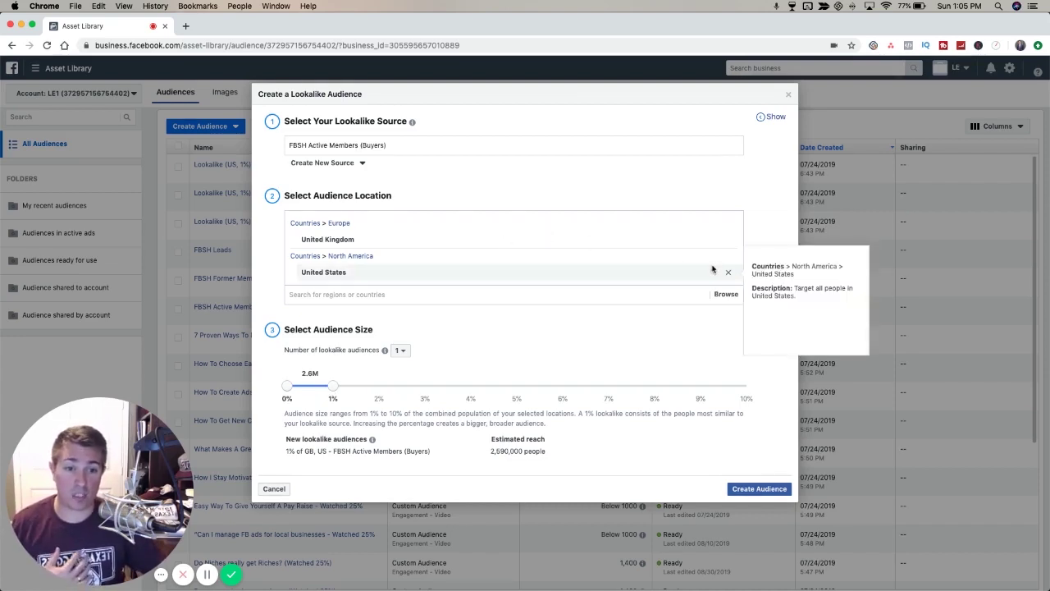
click(729, 271)
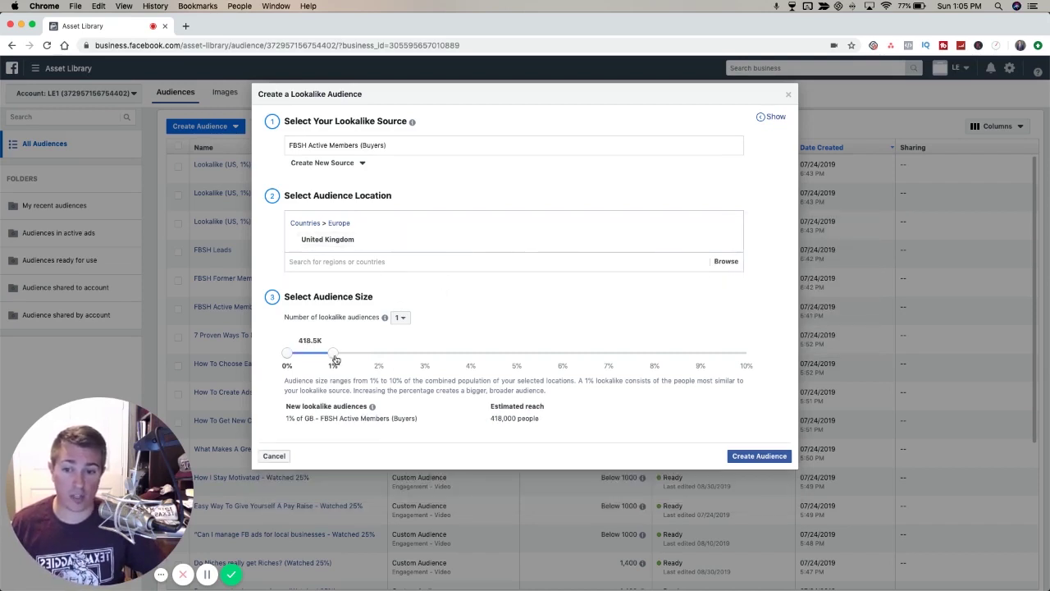
drag(334, 359, 417, 357)
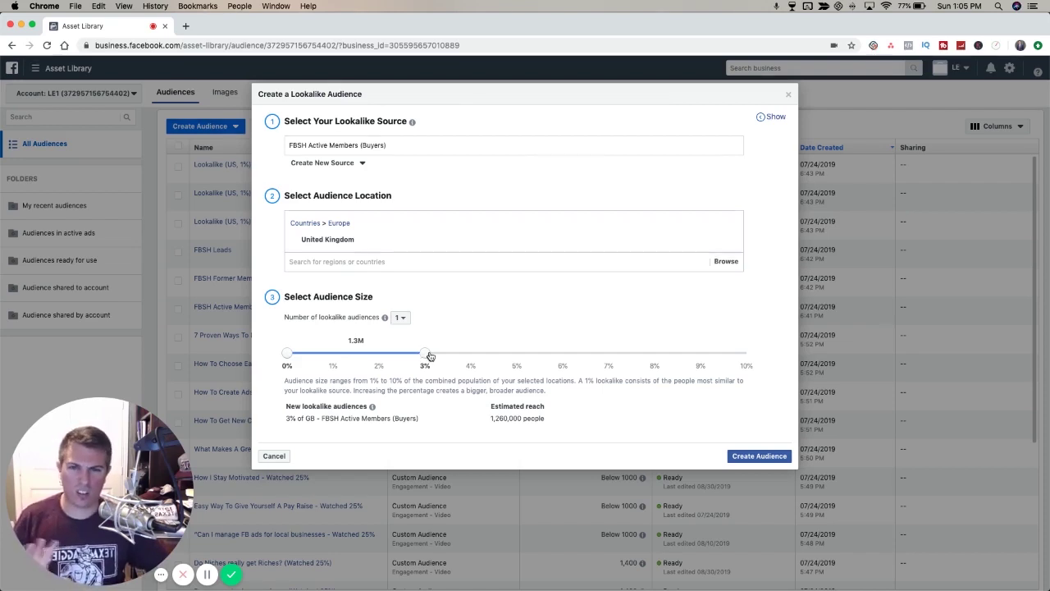
drag(430, 355, 321, 356)
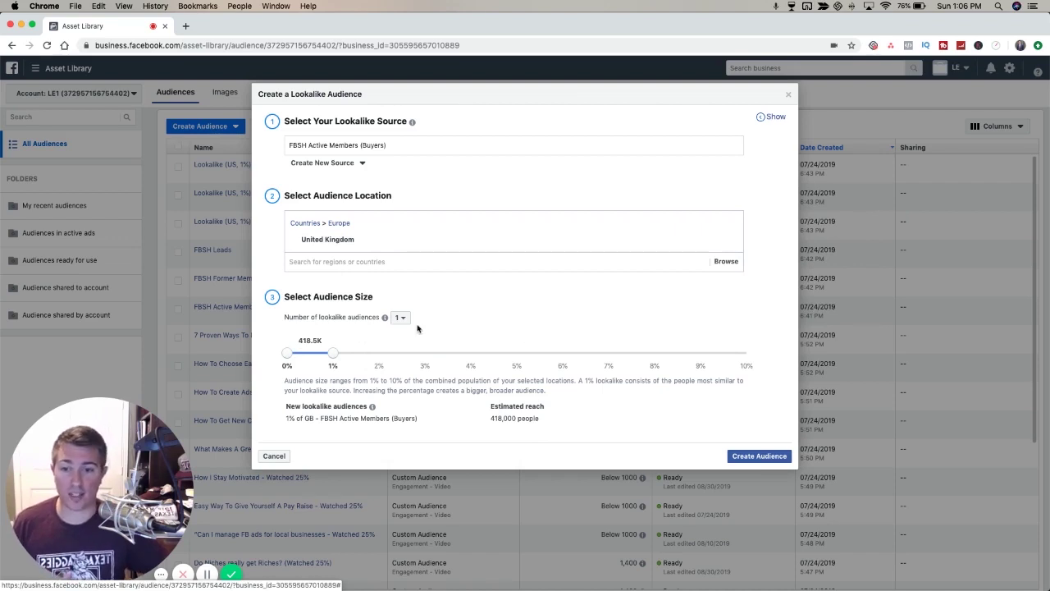
- Try three lookalike audiences and a 2% size, then settle on one audience at 1%
mouse_move(387, 319)
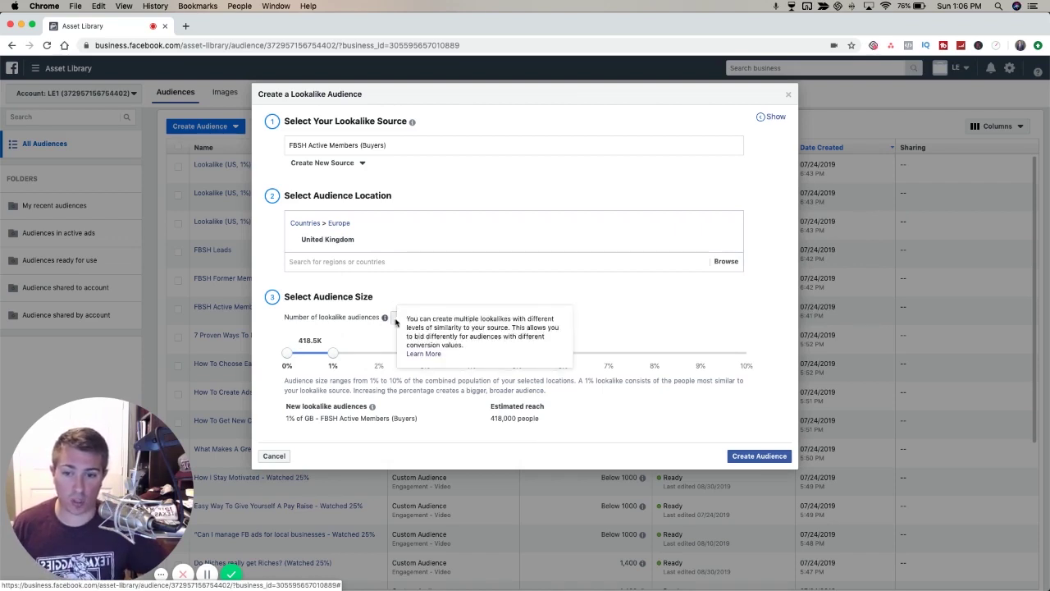
click(400, 318)
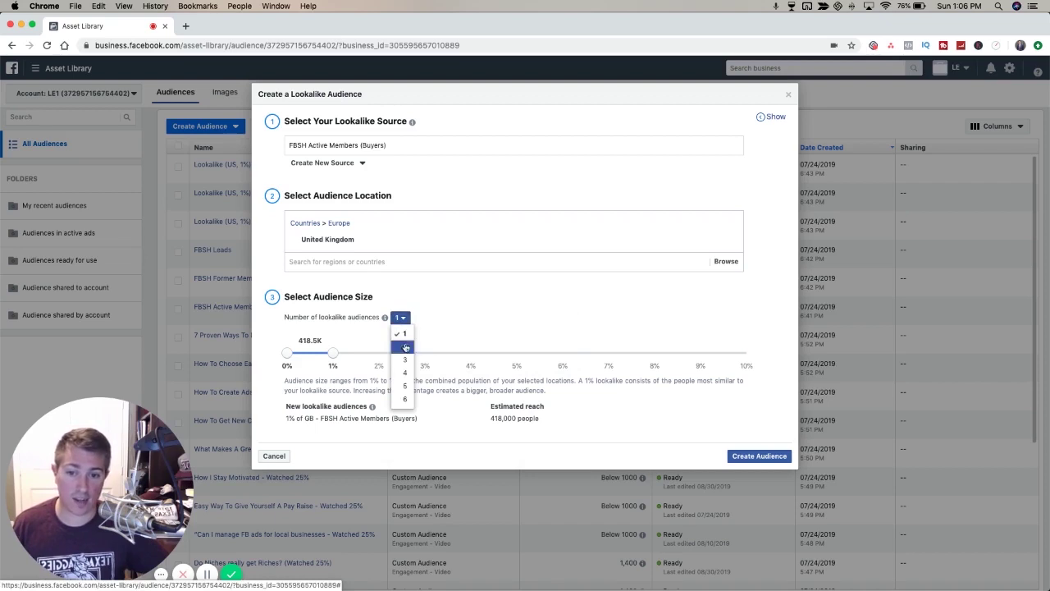
click(405, 359)
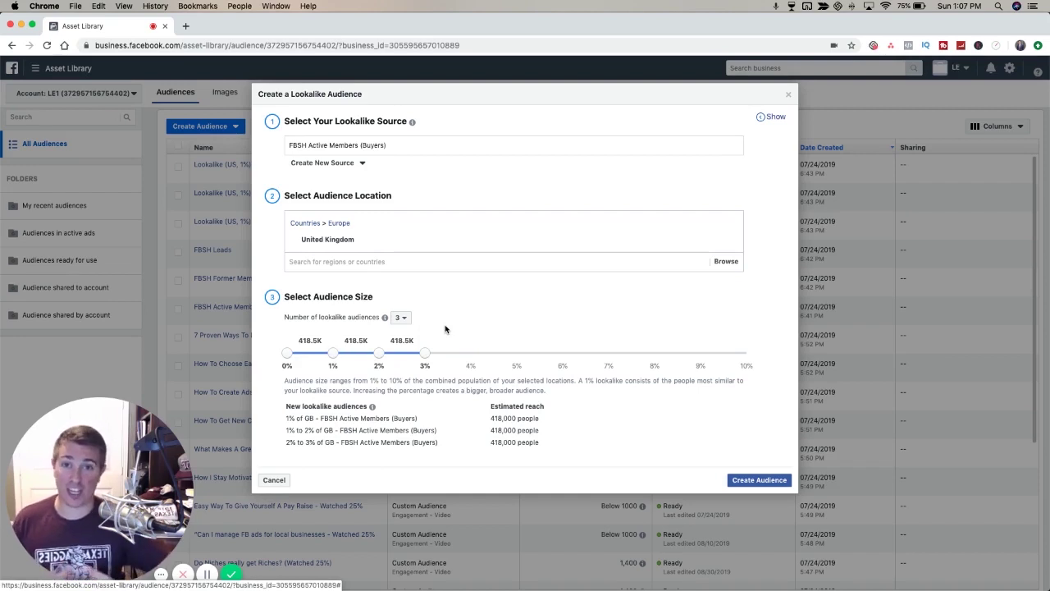
click(400, 318)
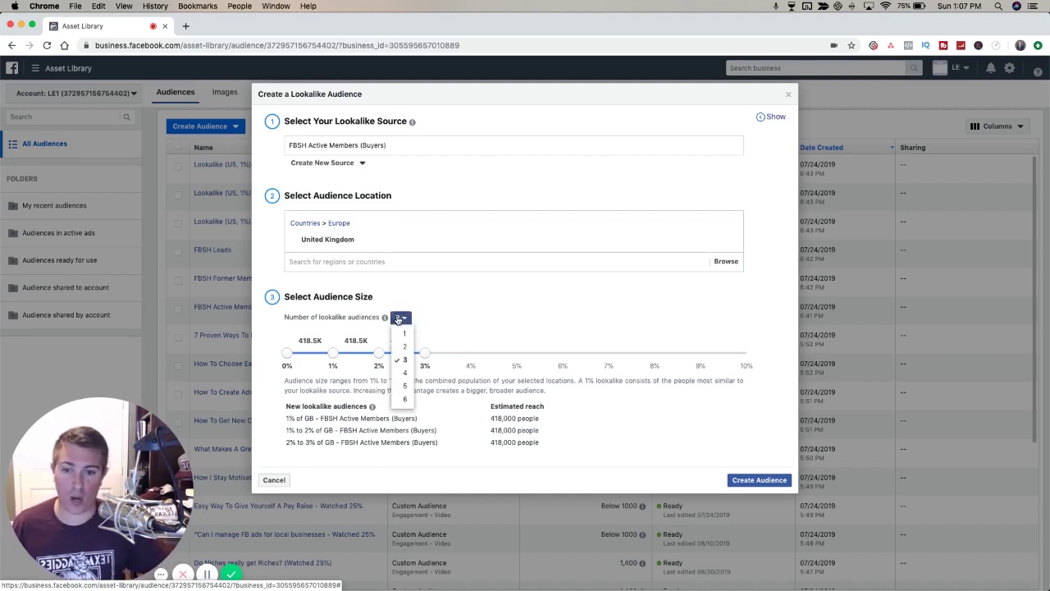
click(404, 330)
drag(332, 355, 366, 359)
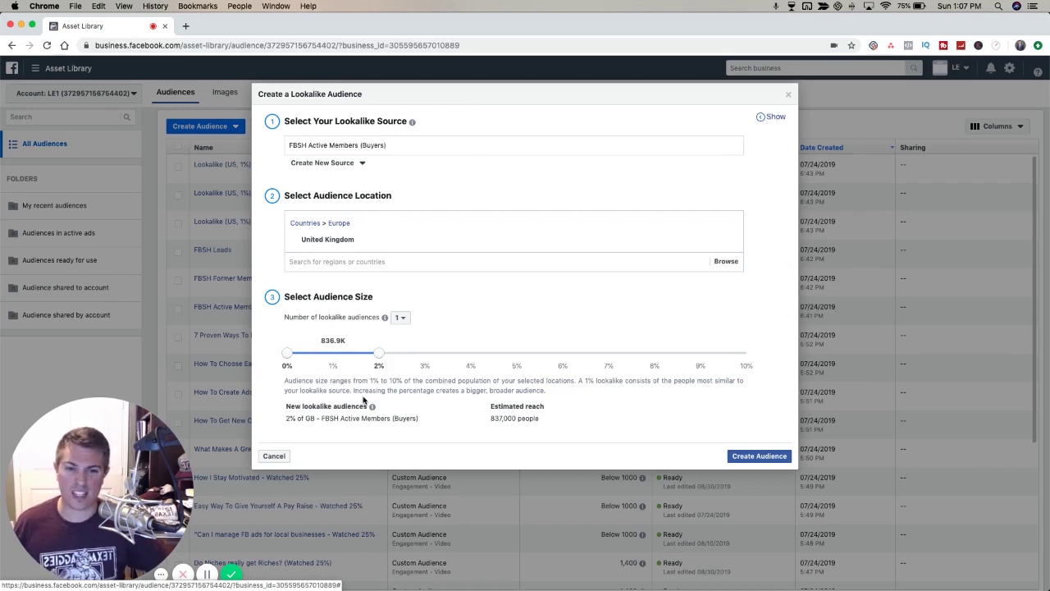
drag(378, 353, 333, 353)
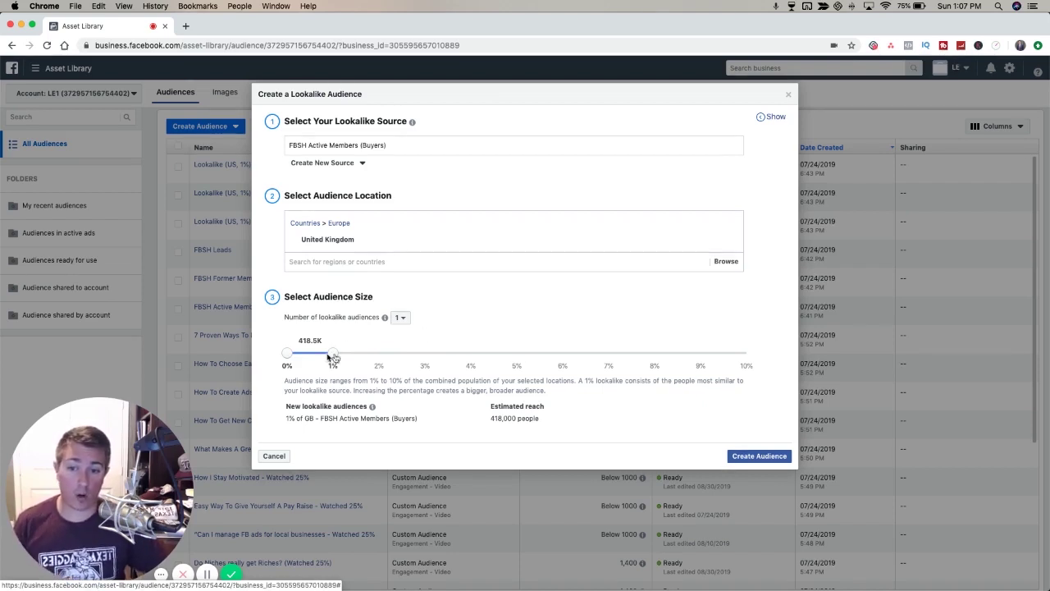
- Create the 1% UK lookalike and read the Populating note beside its size in the Audiences list
click(764, 455)
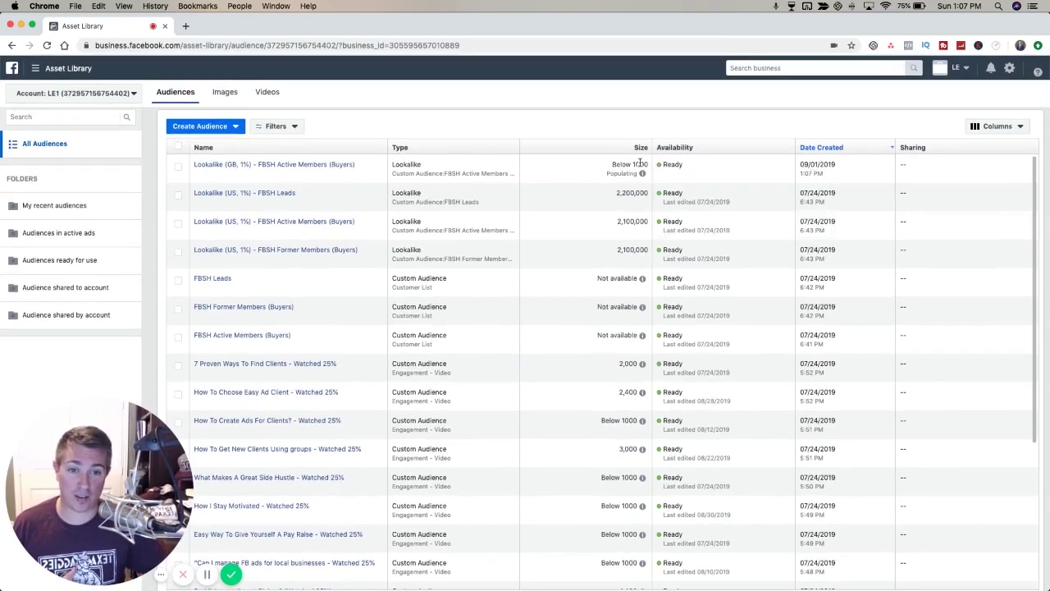
mouse_move(644, 175)
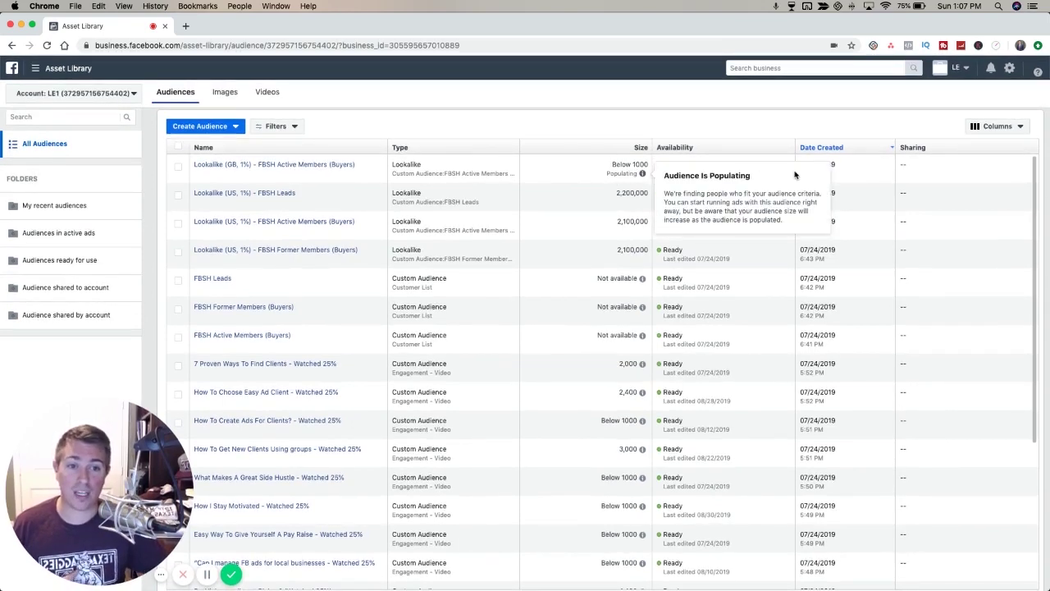